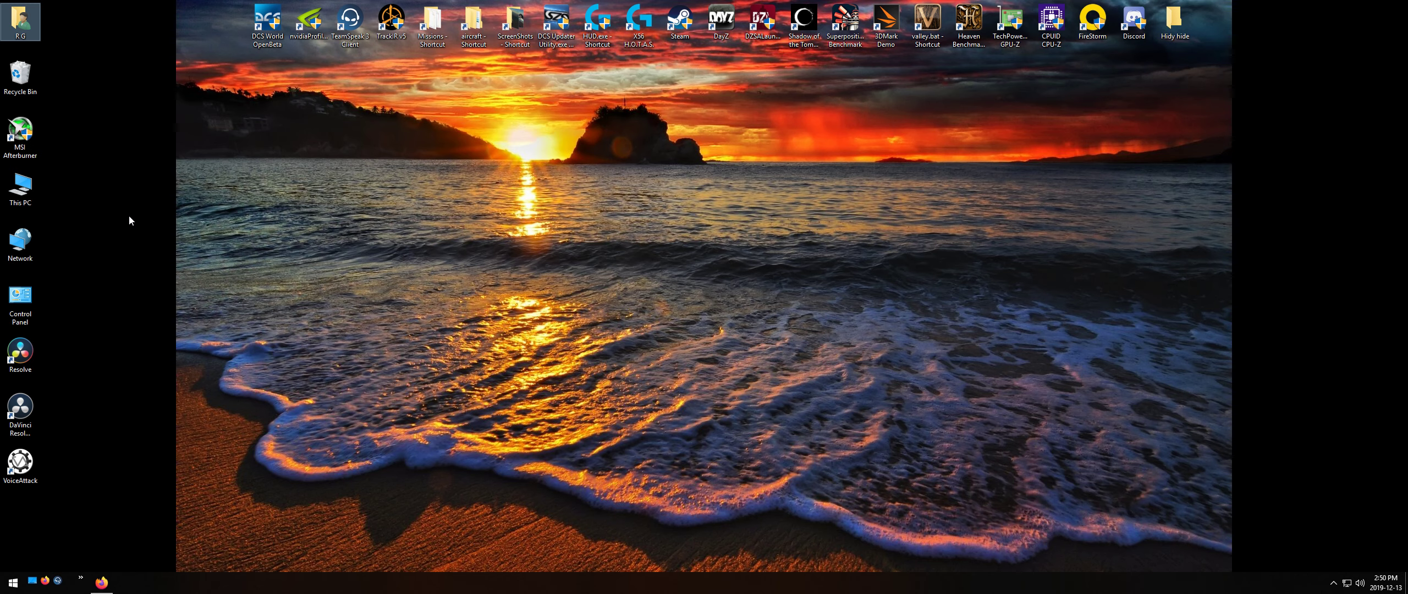
click(108, 19)
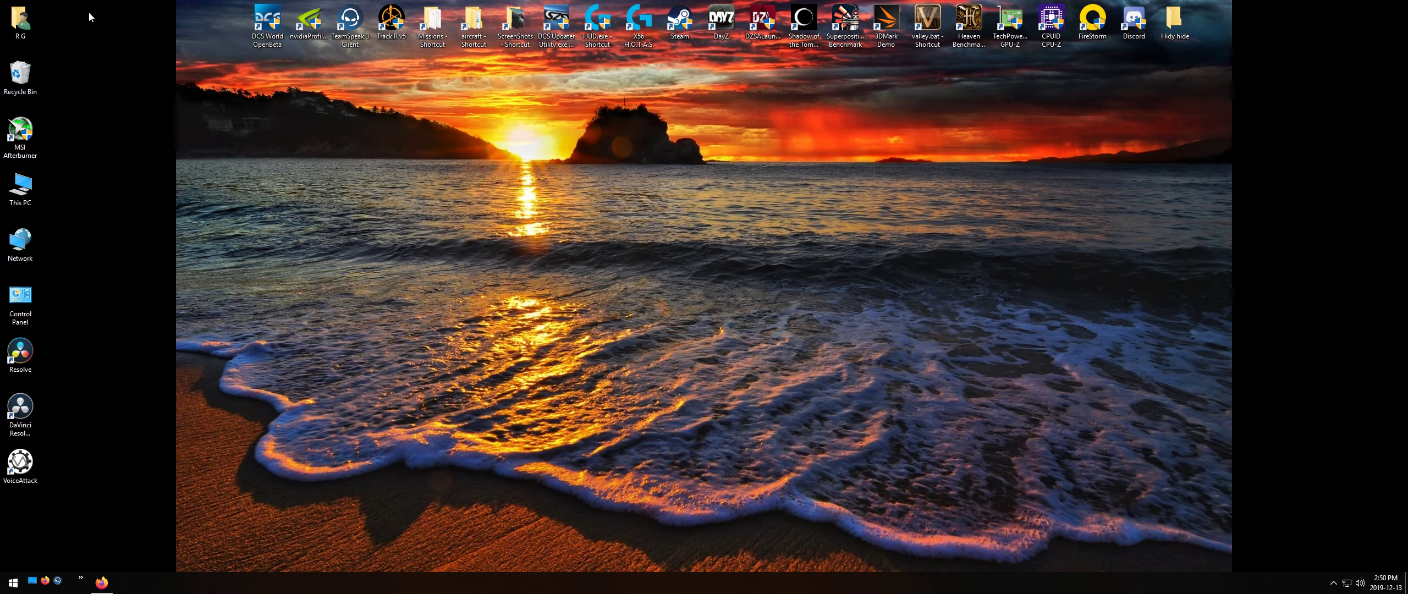
drag(81, 20, 5, 566)
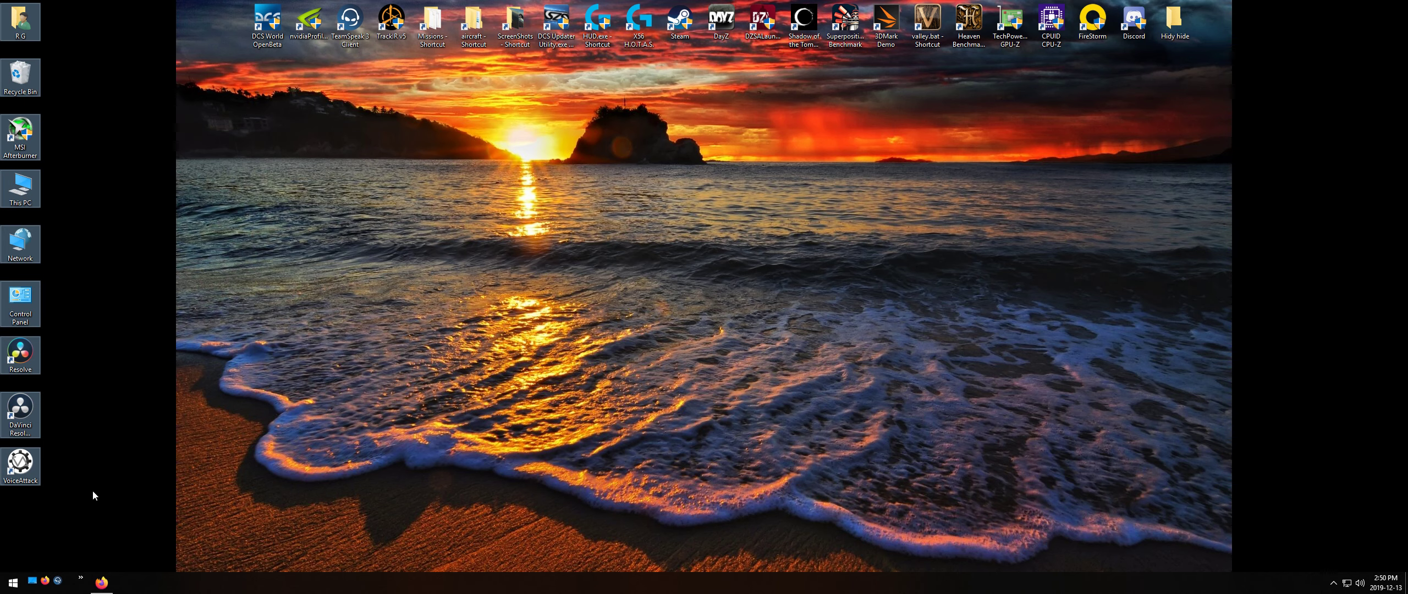
click(95, 459)
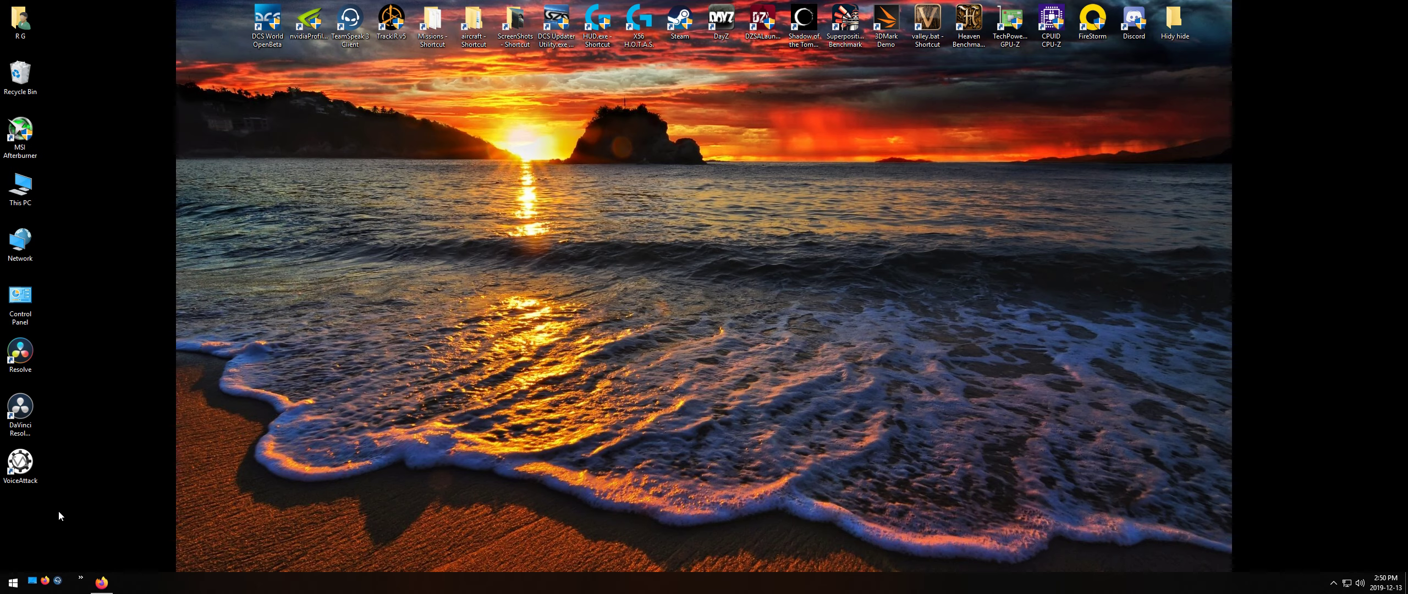
Step: Switch to Firefox to view the Acer XZ350CU and BenQ XL2420T product pages, and minimize the browser
click(101, 582)
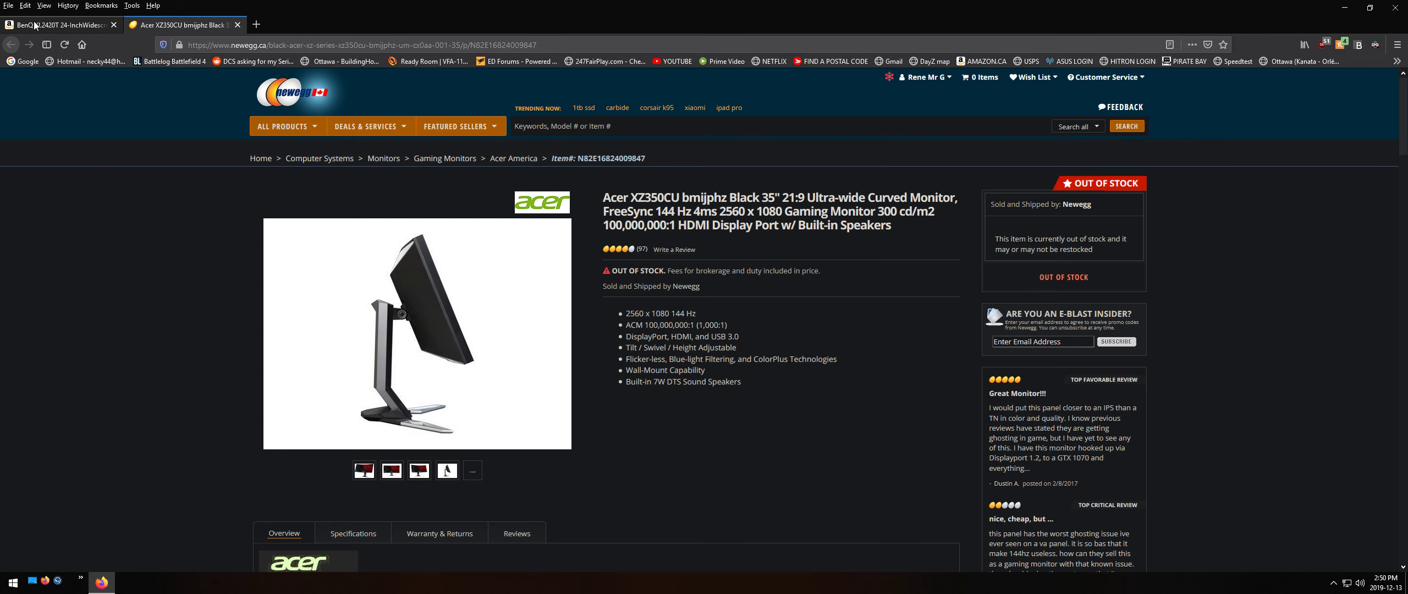
click(61, 25)
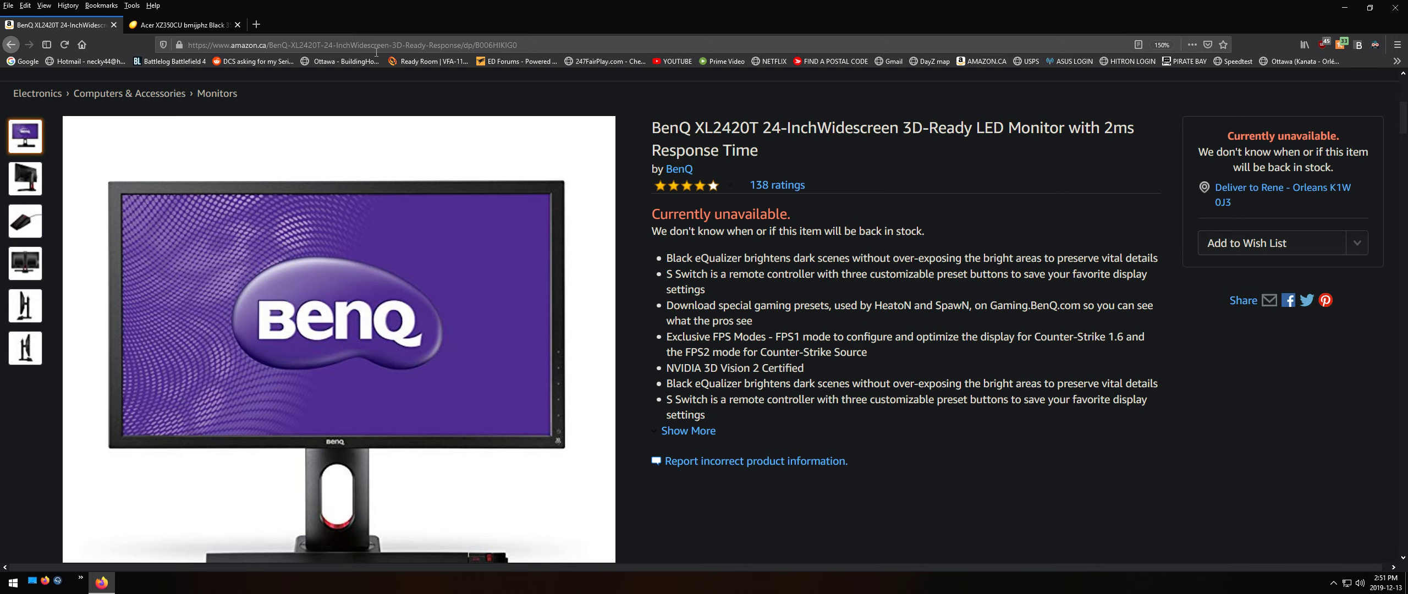
click(1344, 8)
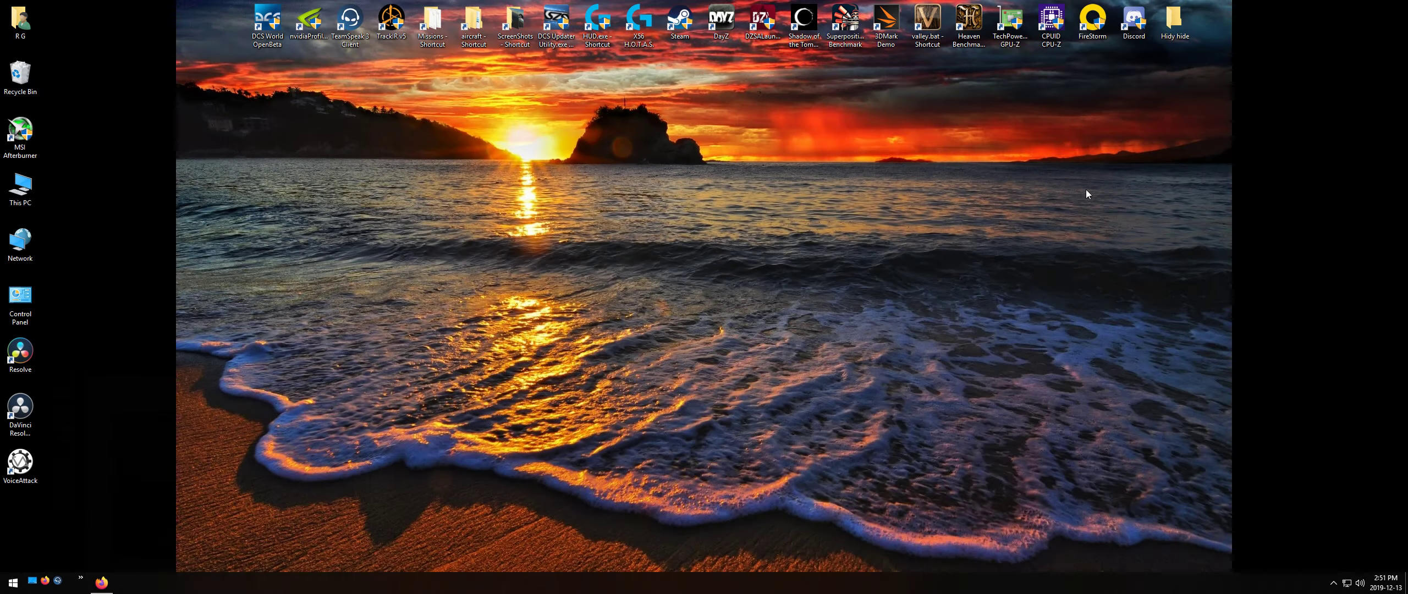
Step: Open NVIDIA Control Panel at the multiple-display setup page and move its window aside on the desktop
right_click(441, 234)
click(470, 315)
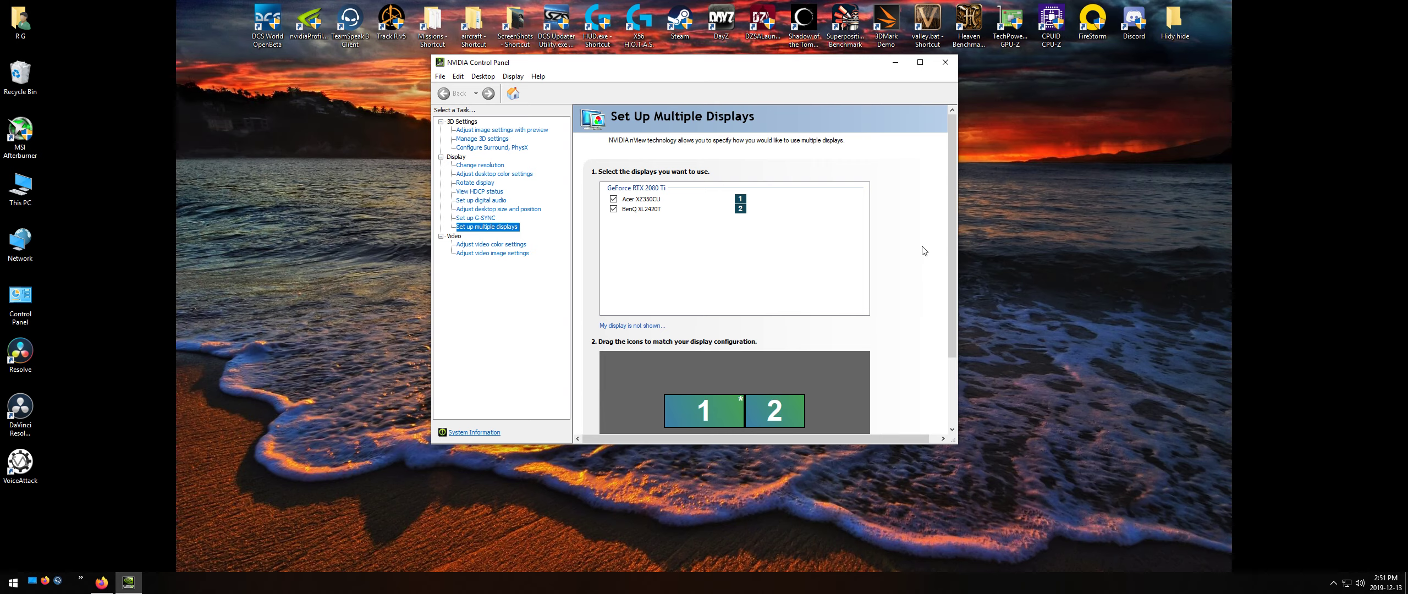
scroll(925, 247, down, 2)
scroll(929, 254, down, 1)
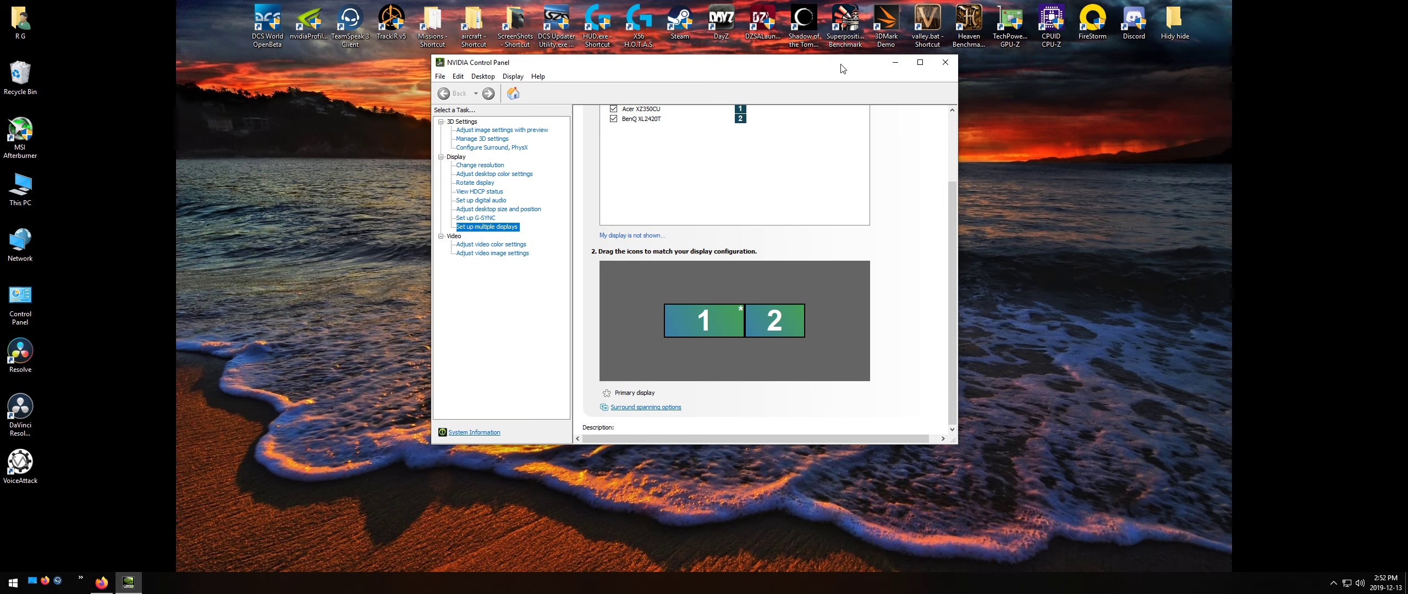
drag(842, 69, 528, 143)
right_click(780, 126)
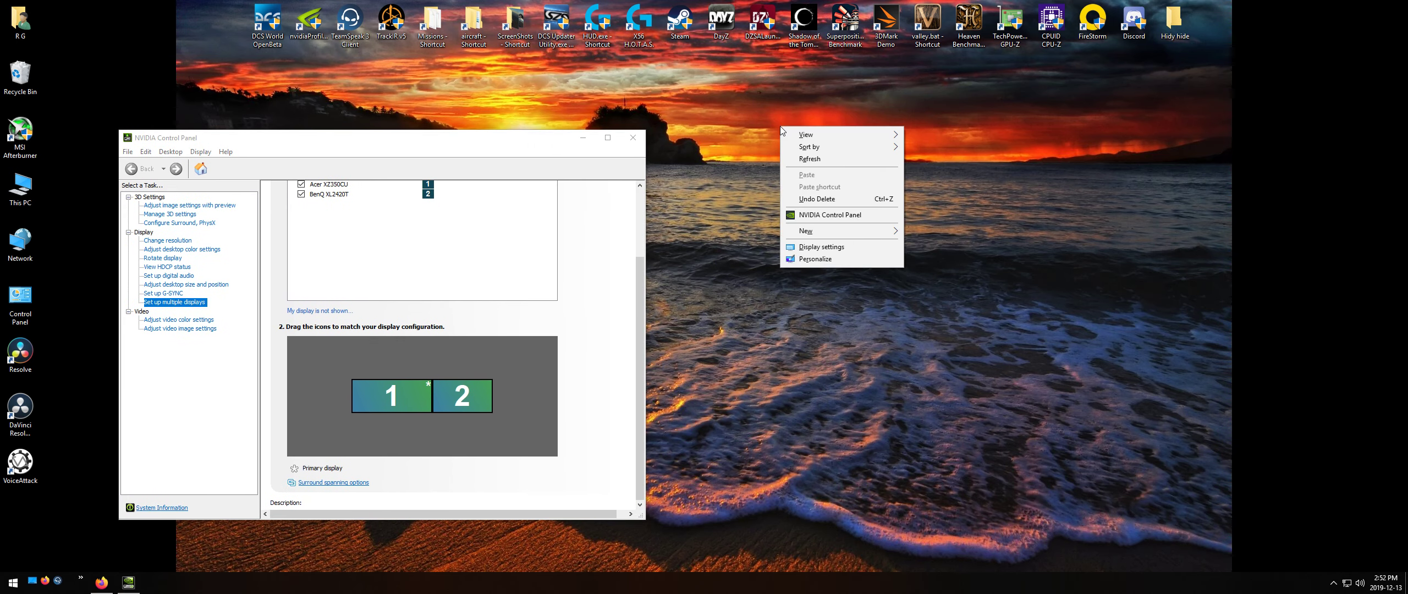
click(811, 259)
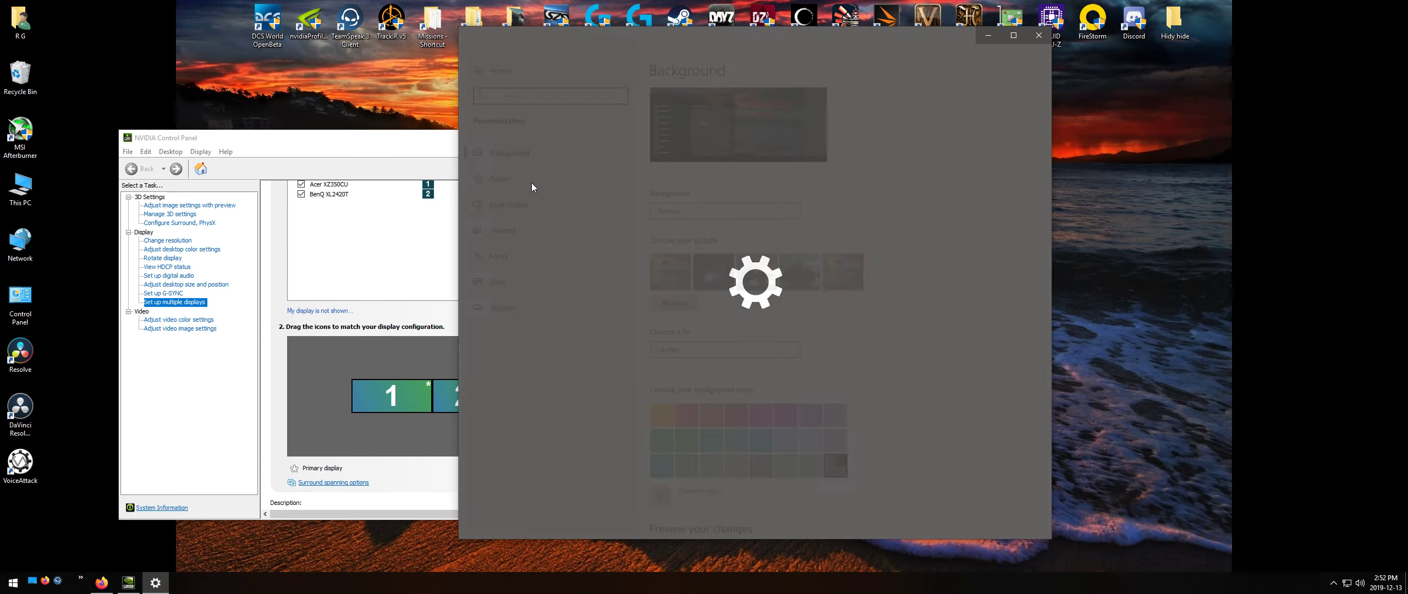
scroll(936, 377, down, 5)
scroll(937, 378, up, 5)
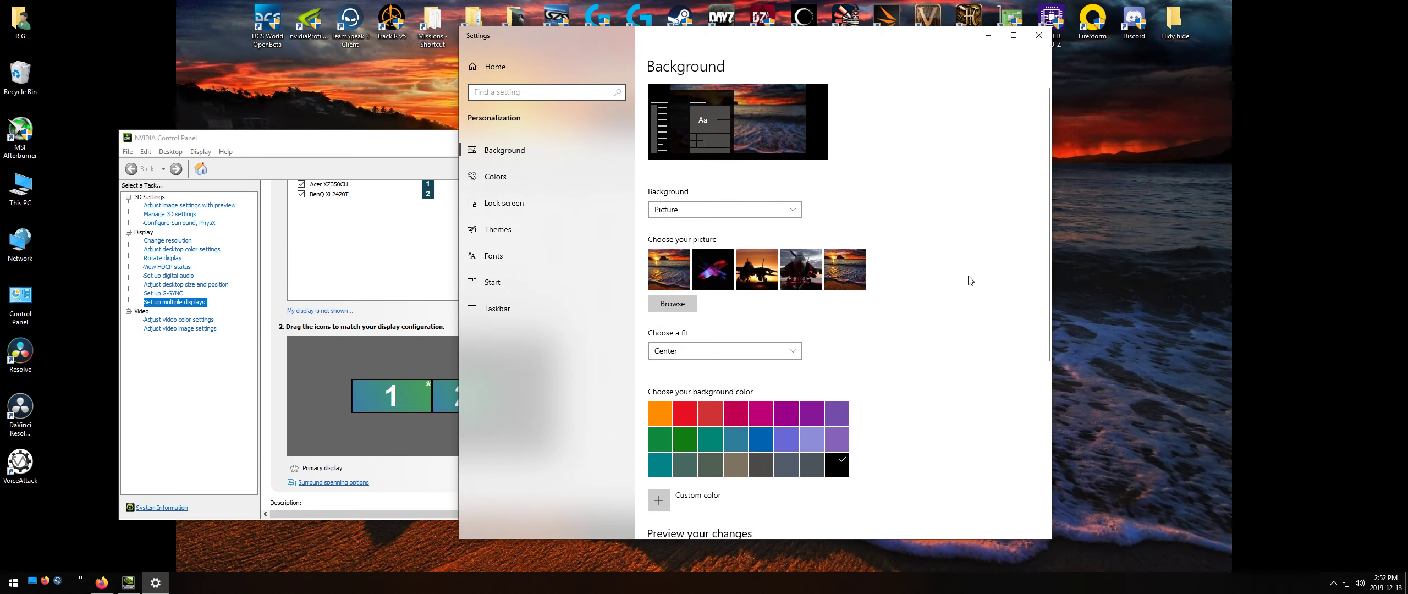
click(1038, 35)
Step: Open the Windows display settings and examine the monitor arrangement, scaling, resolution, orientation and multiple-display options
right_click(892, 223)
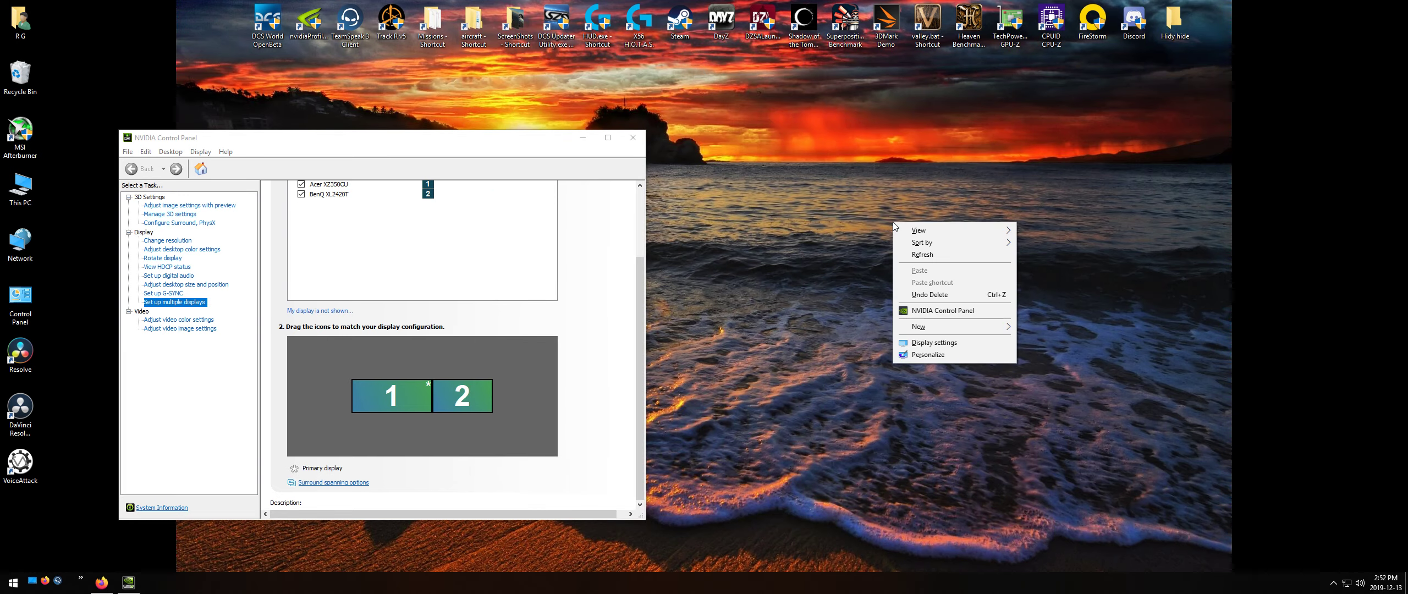
click(928, 355)
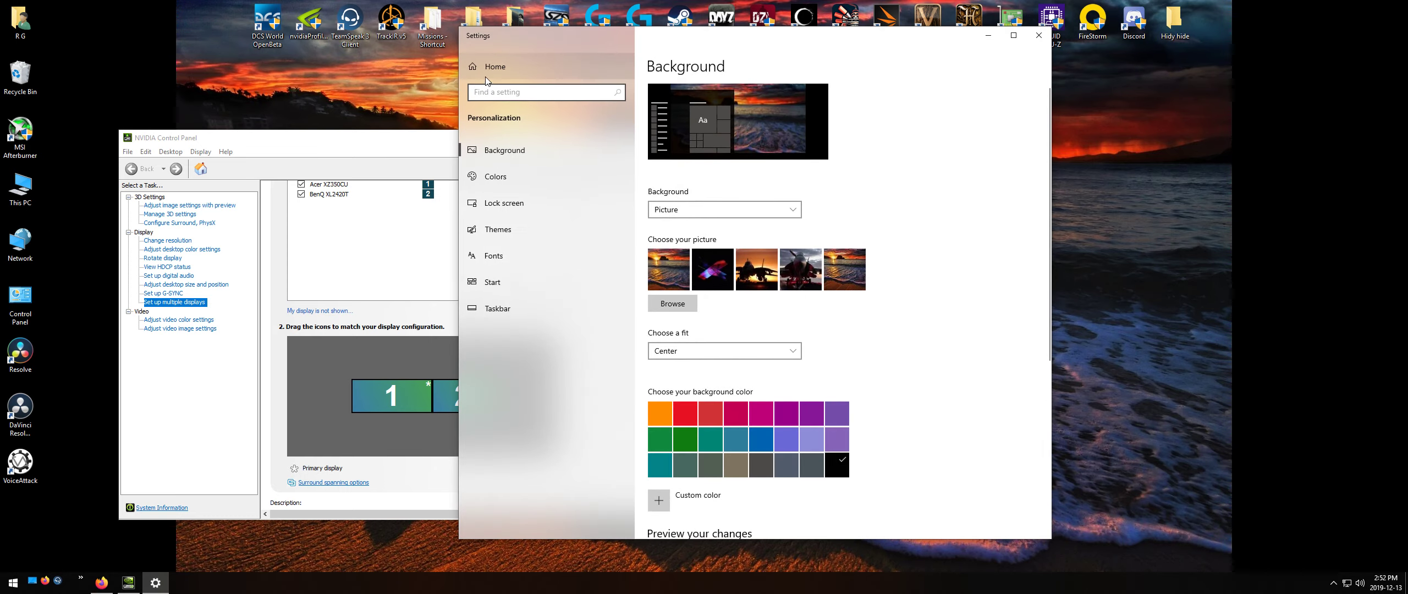
click(484, 72)
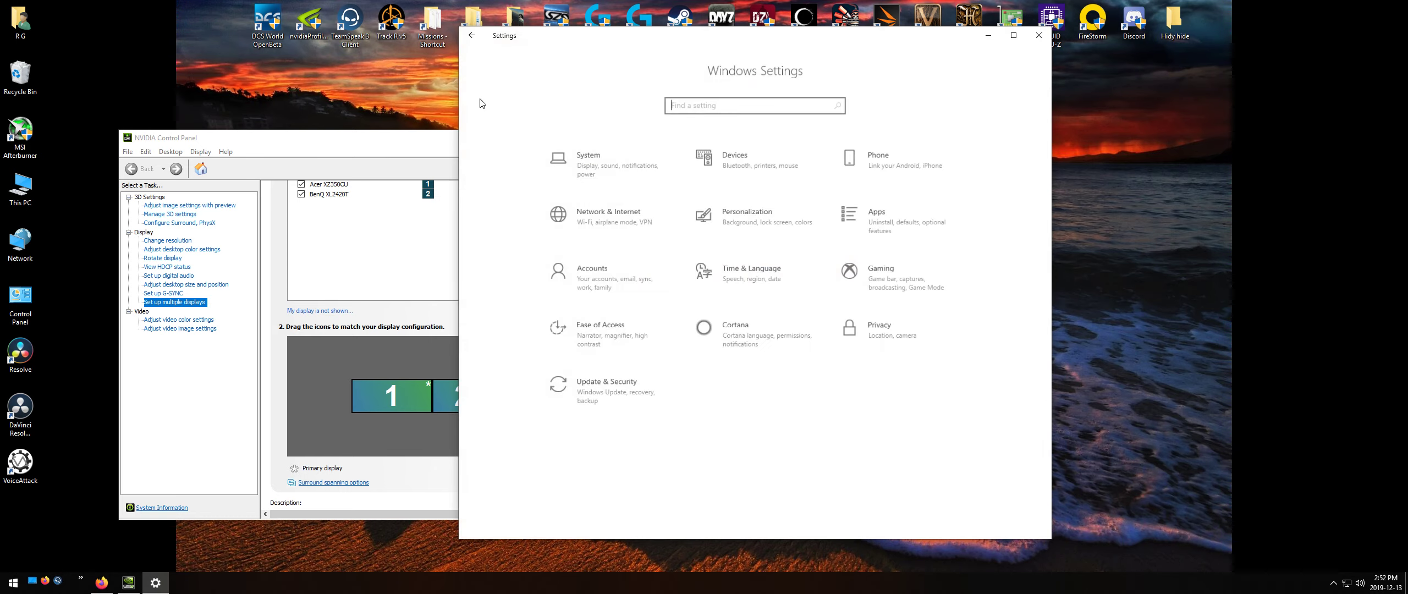
click(584, 162)
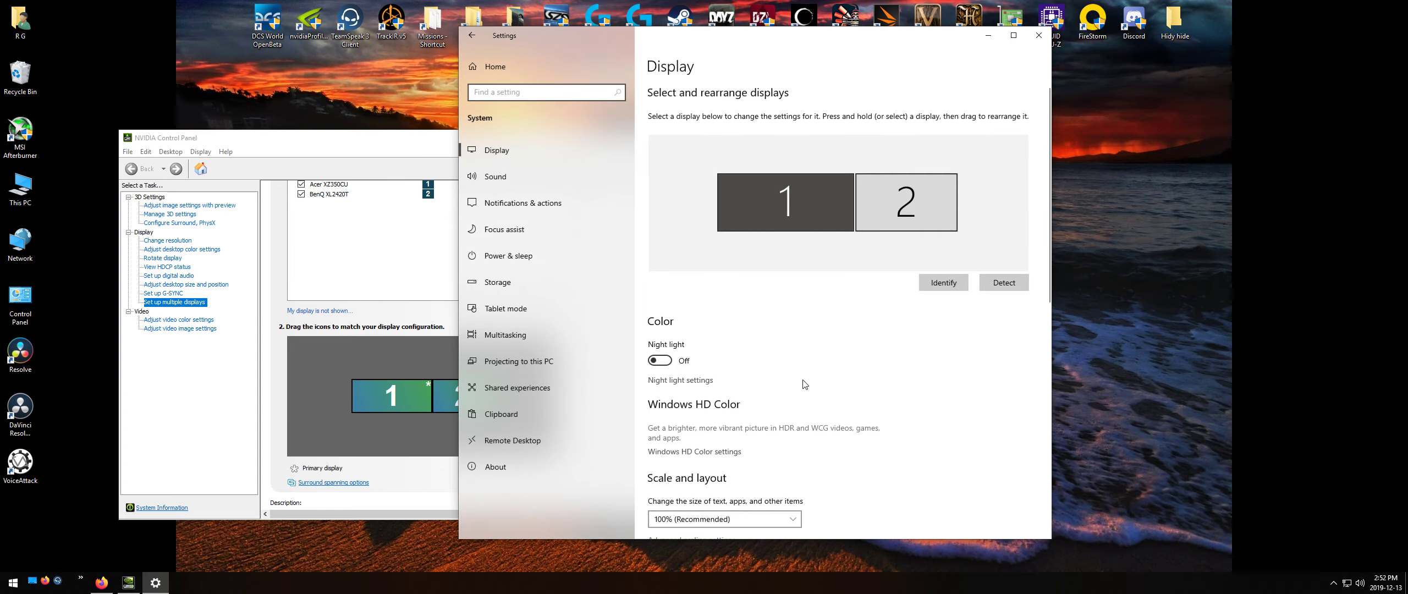
scroll(921, 371, down, 6)
scroll(921, 371, up, 6)
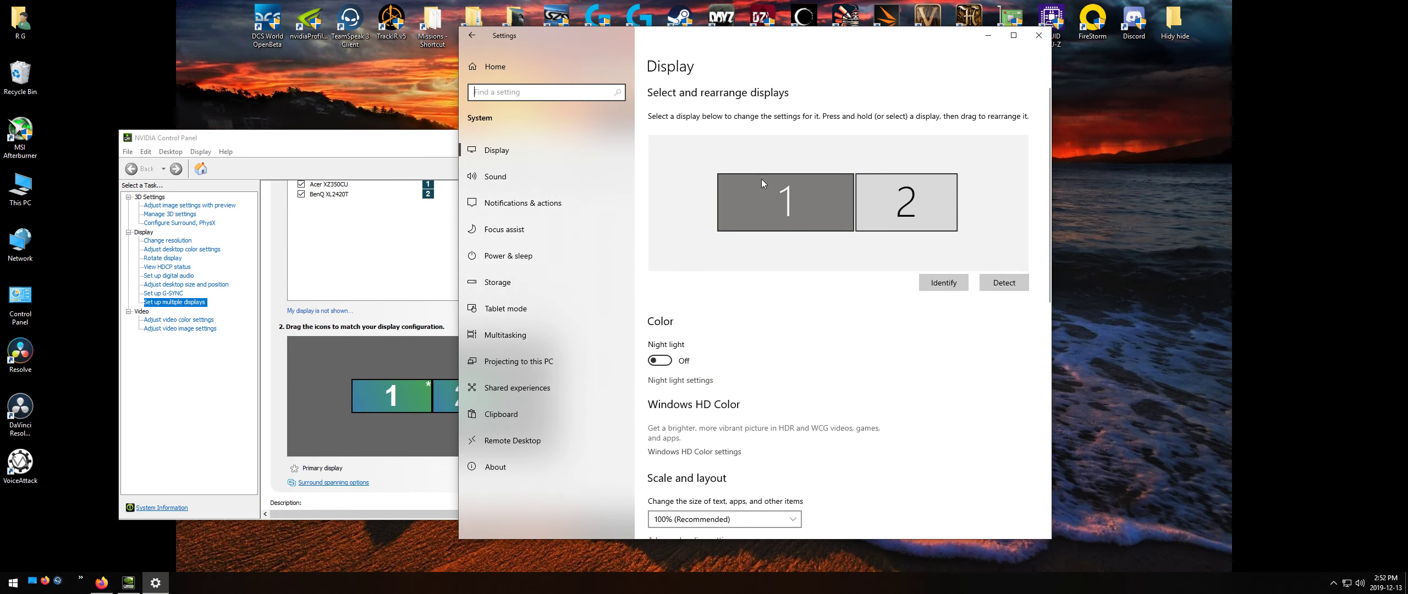
scroll(858, 358, down, 6)
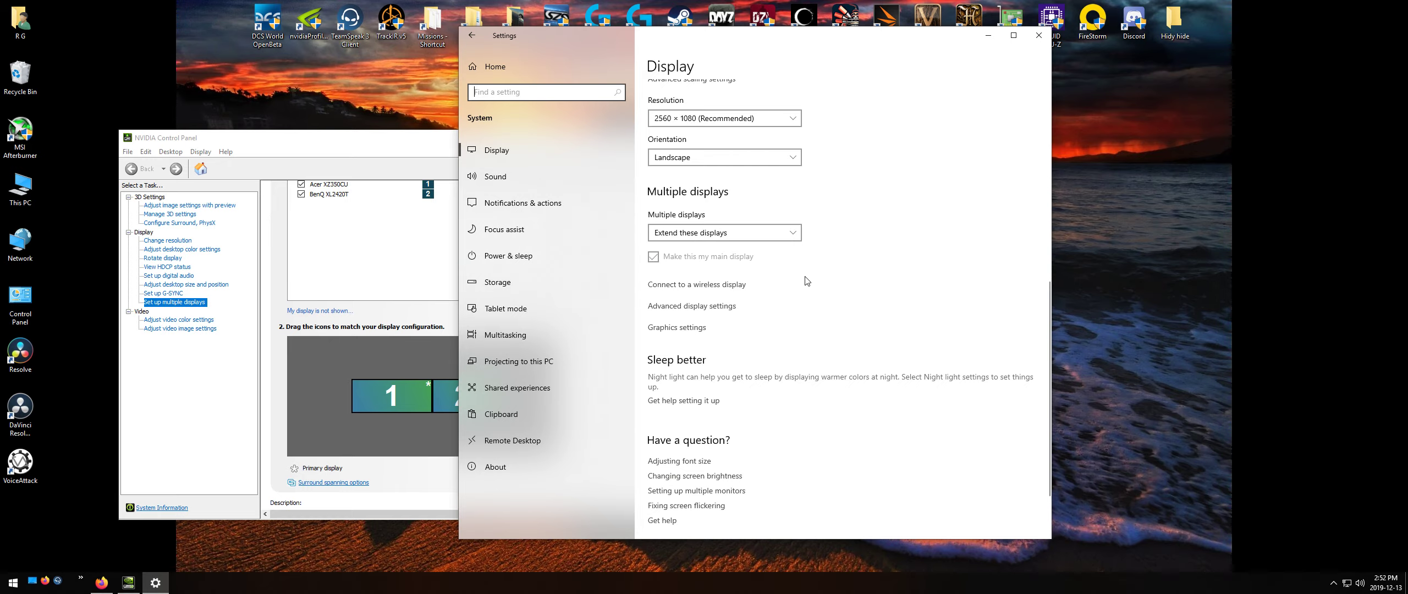
scroll(908, 330, up, 6)
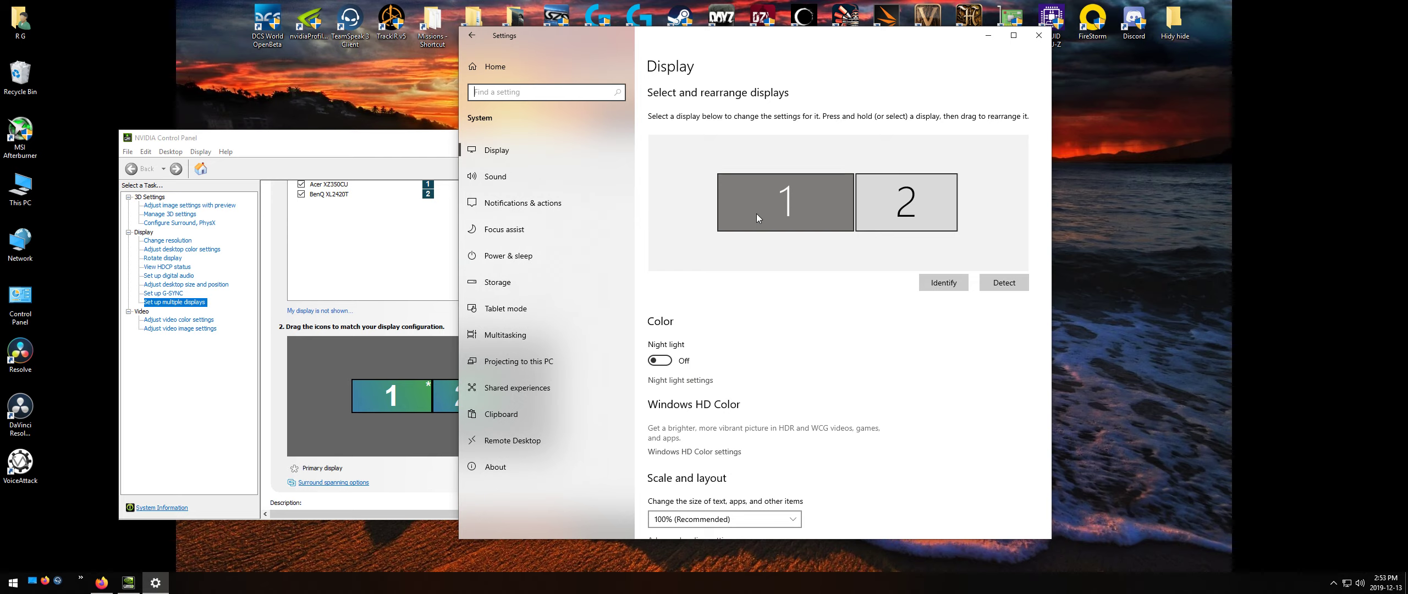
scroll(756, 213, down, 4)
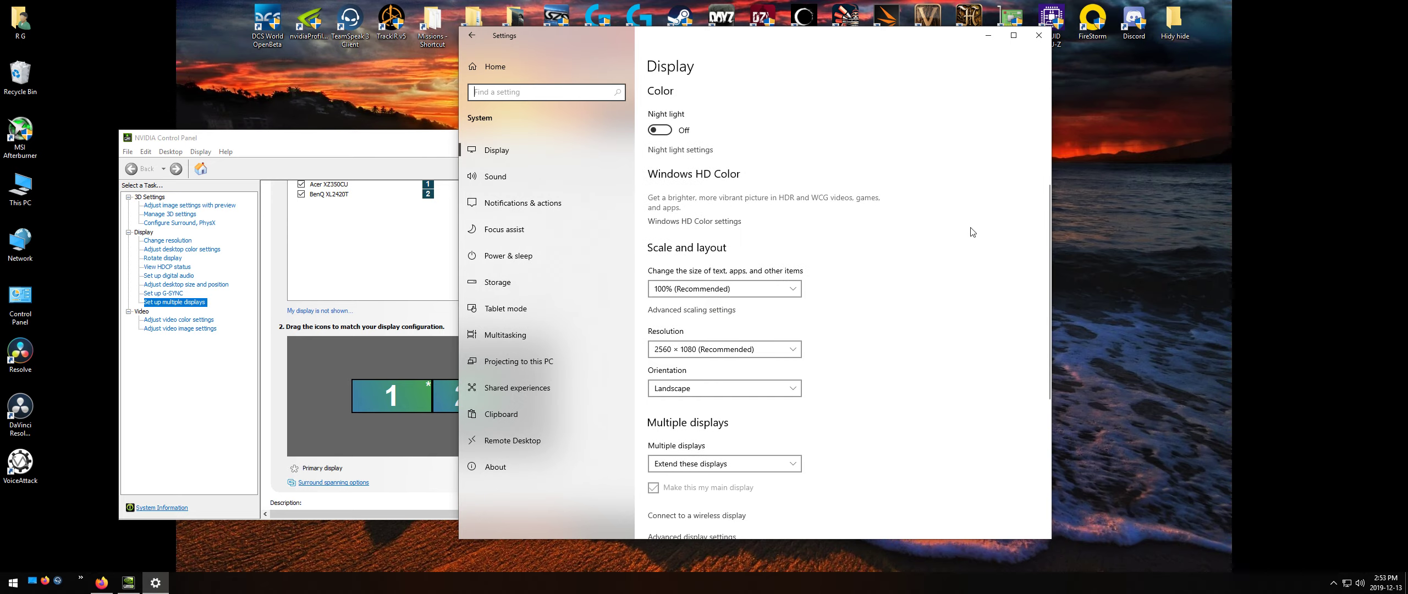
Step: Return from desktop personalization to the system display settings, review the display options again and close Settings
right_click(1136, 144)
click(1161, 278)
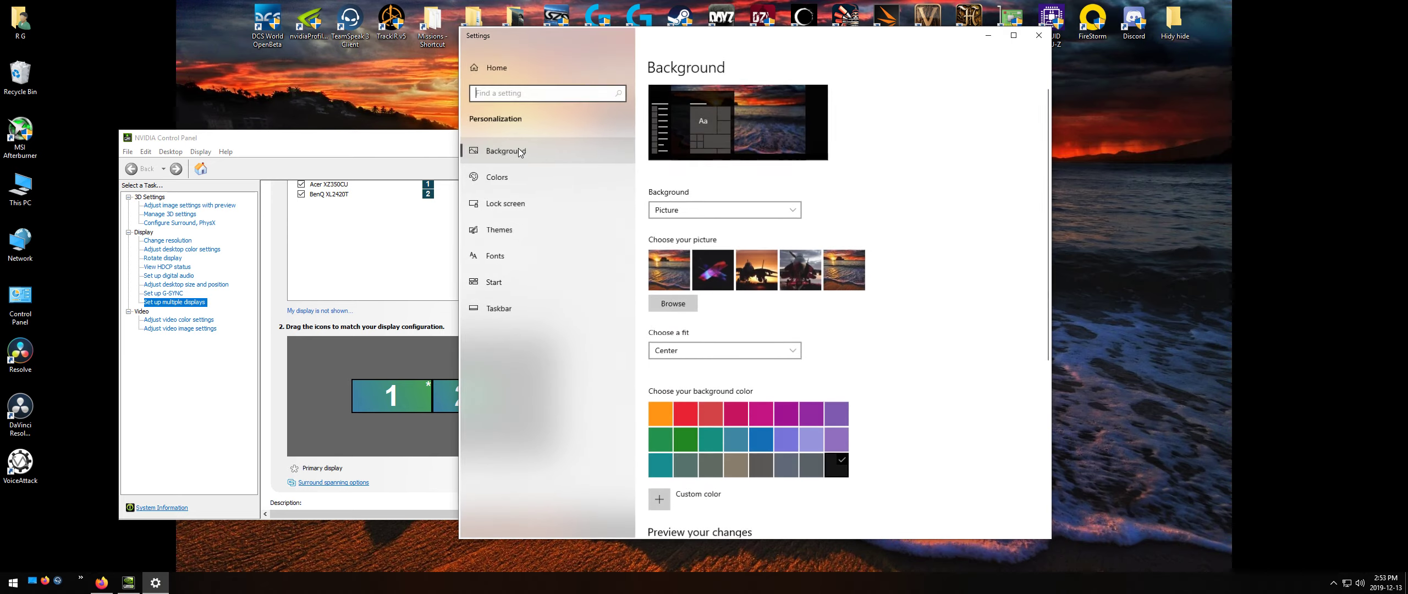
click(486, 69)
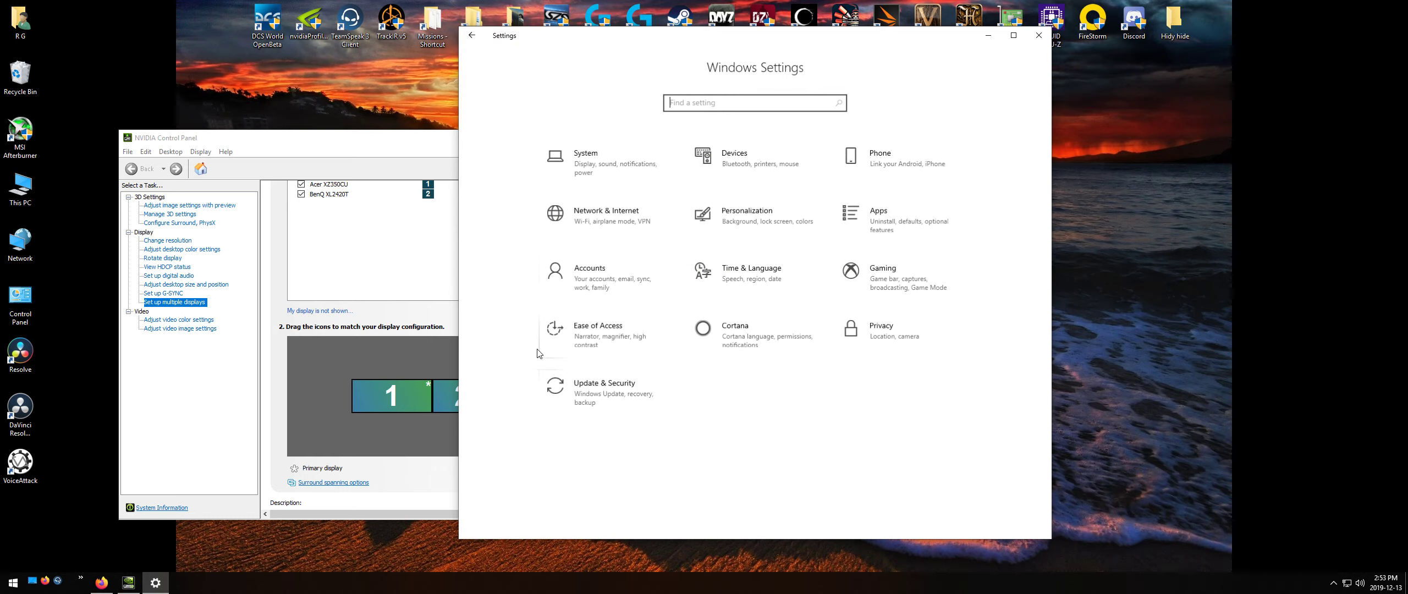
click(590, 162)
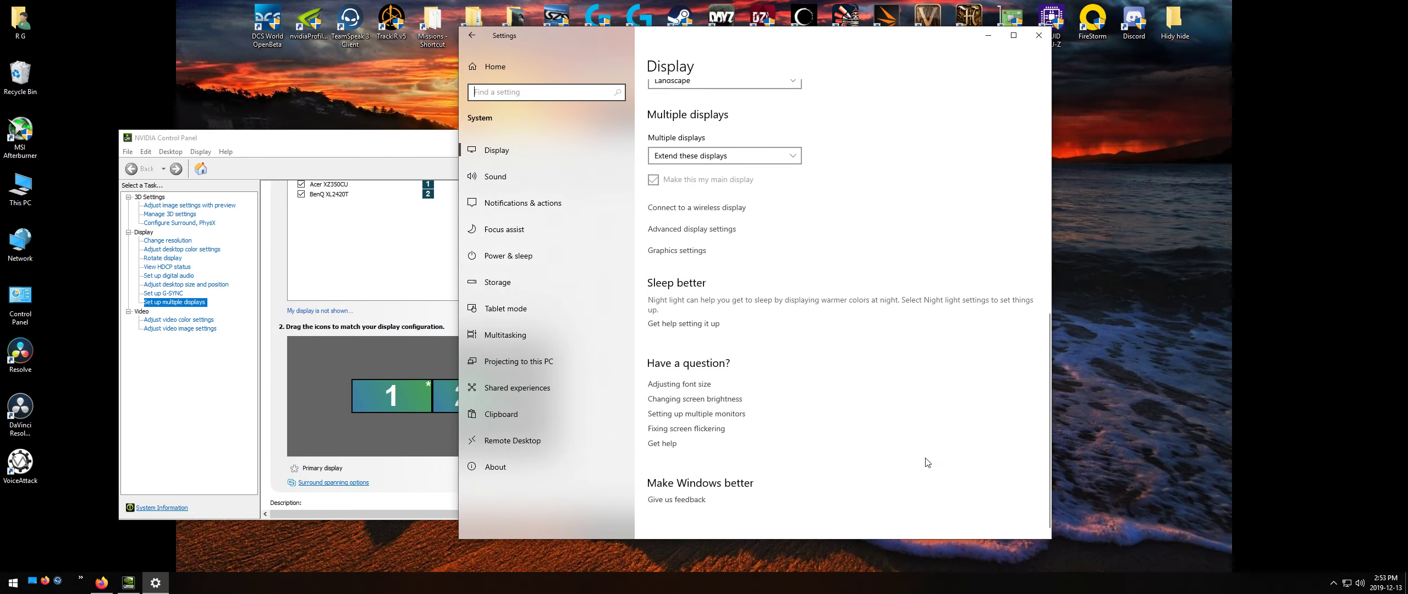
scroll(927, 462, up, 5)
scroll(930, 451, down, 5)
scroll(715, 297, up, 5)
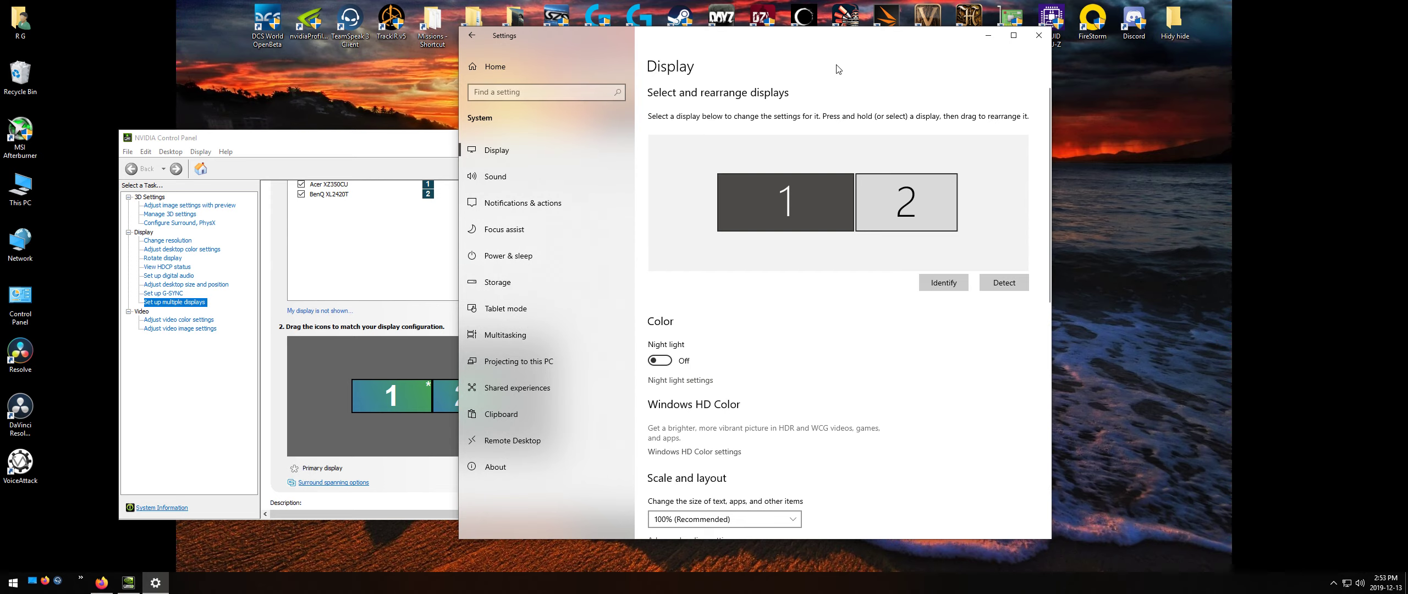
click(1038, 36)
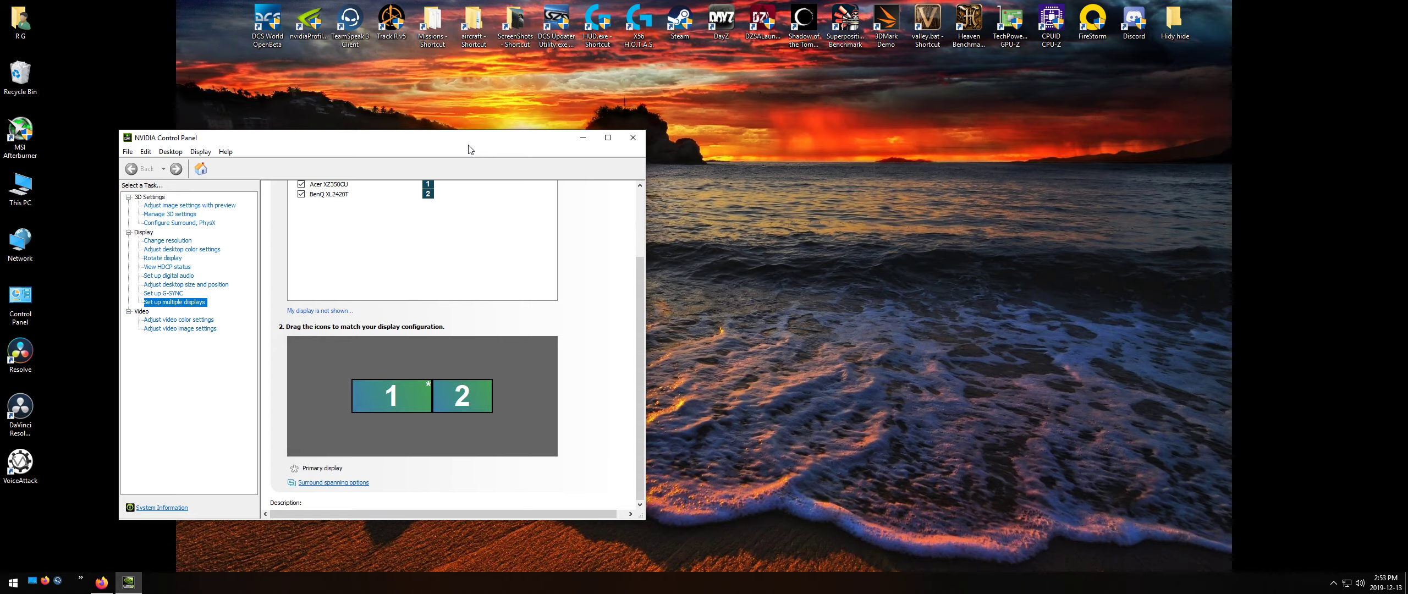
Step: Move the NVIDIA Control Panel window to the middle of the desktop and examine its display selection and arrangement sections
drag(467, 144, 742, 92)
scroll(866, 399, up, 3)
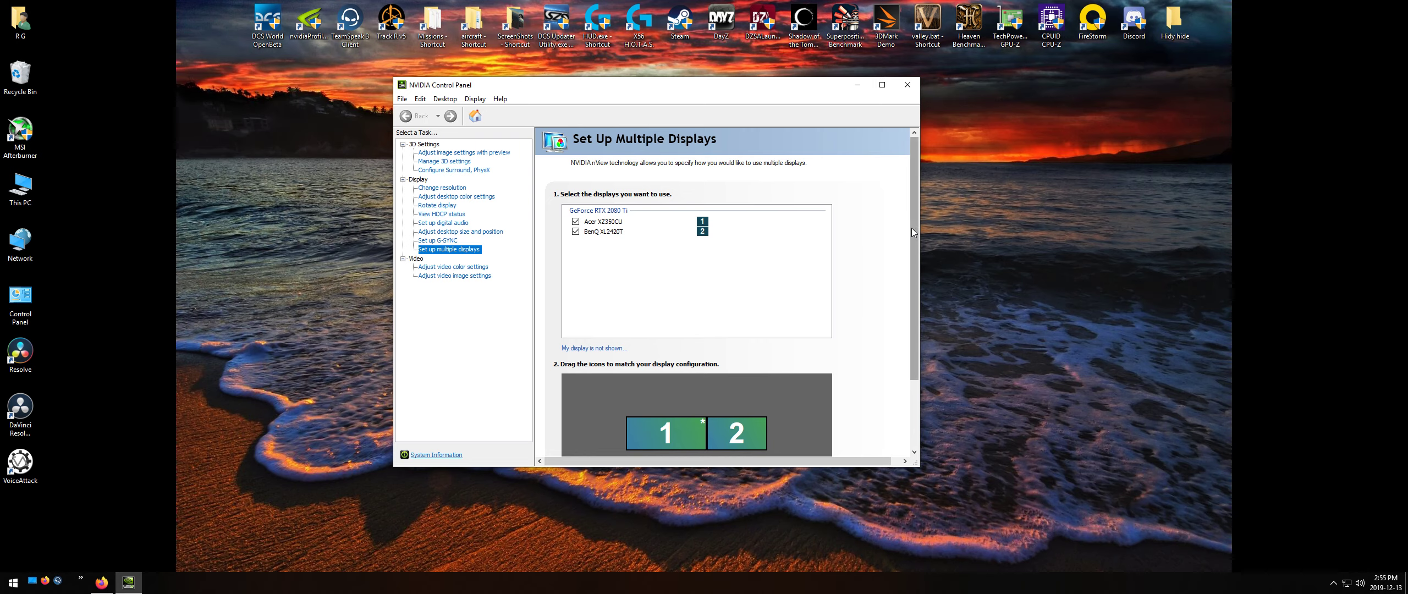
drag(913, 228, 913, 299)
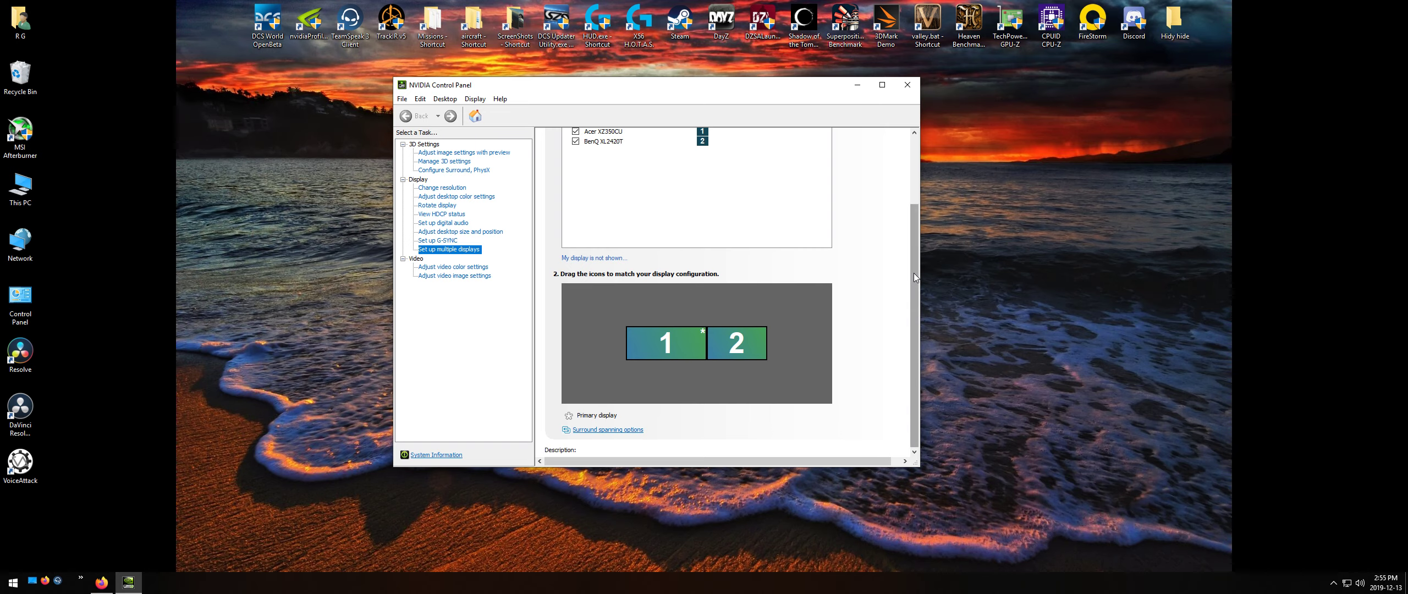
drag(913, 273, 920, 158)
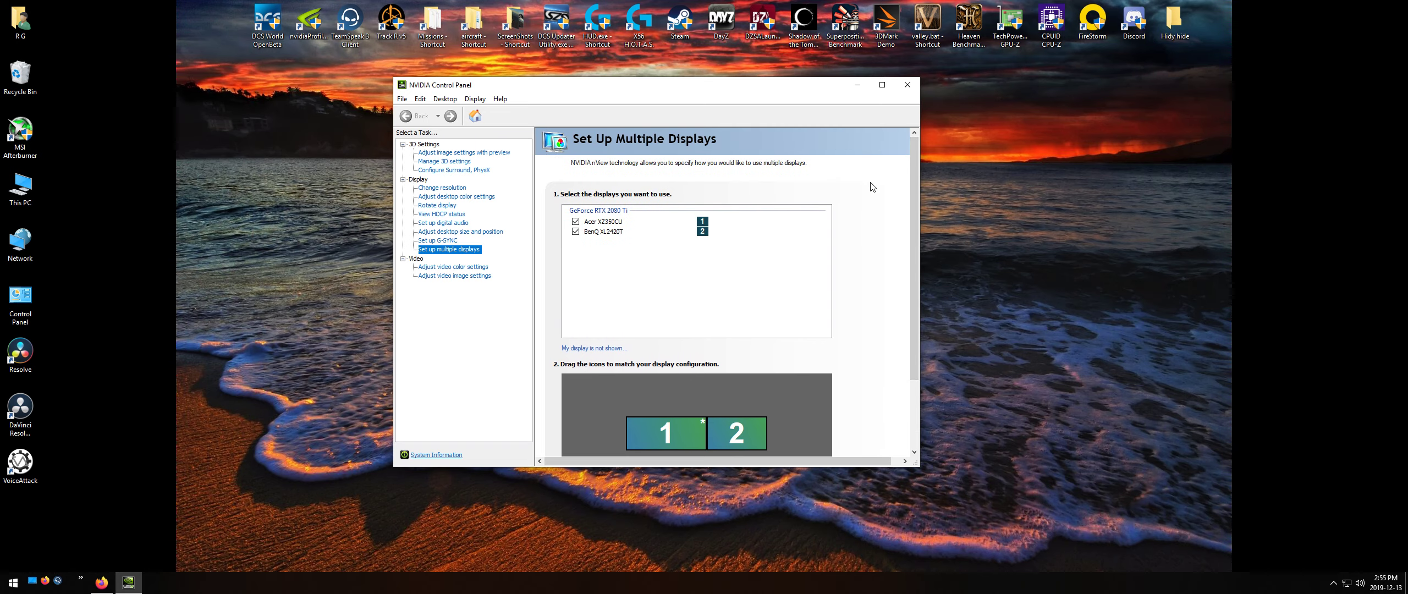